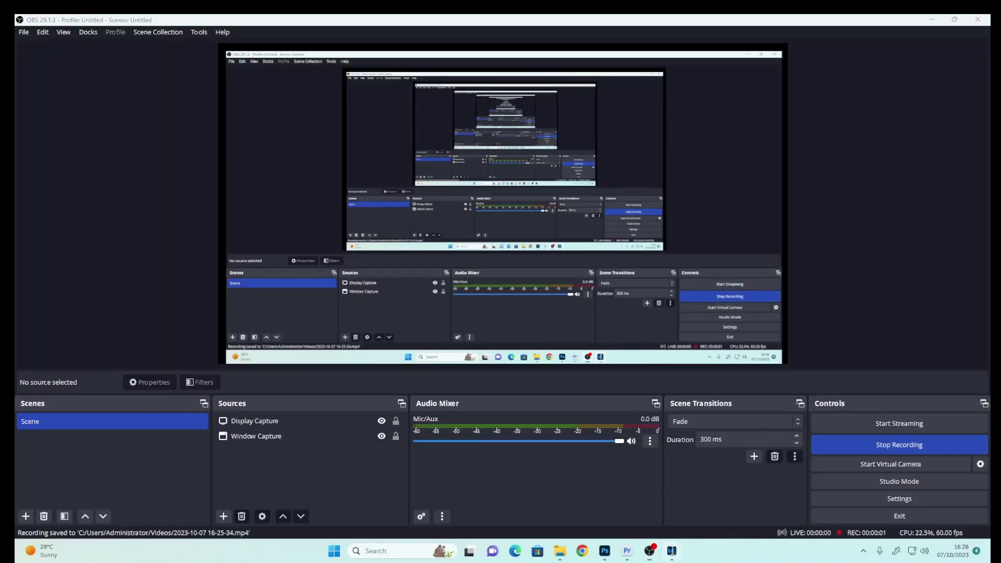
Switch to Lightroom Classic with the portrait _MG_6601.CR3 open in Develop.
key("alt+Tab")
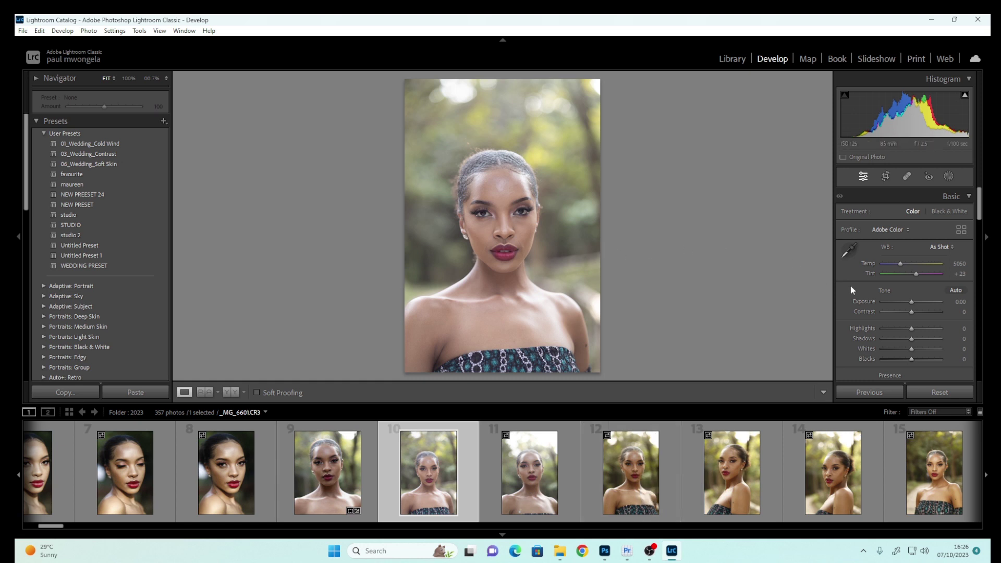
In the profile browser, try Camera Faithful v2, then apply Camera Landscape v2.
left_click(887, 230)
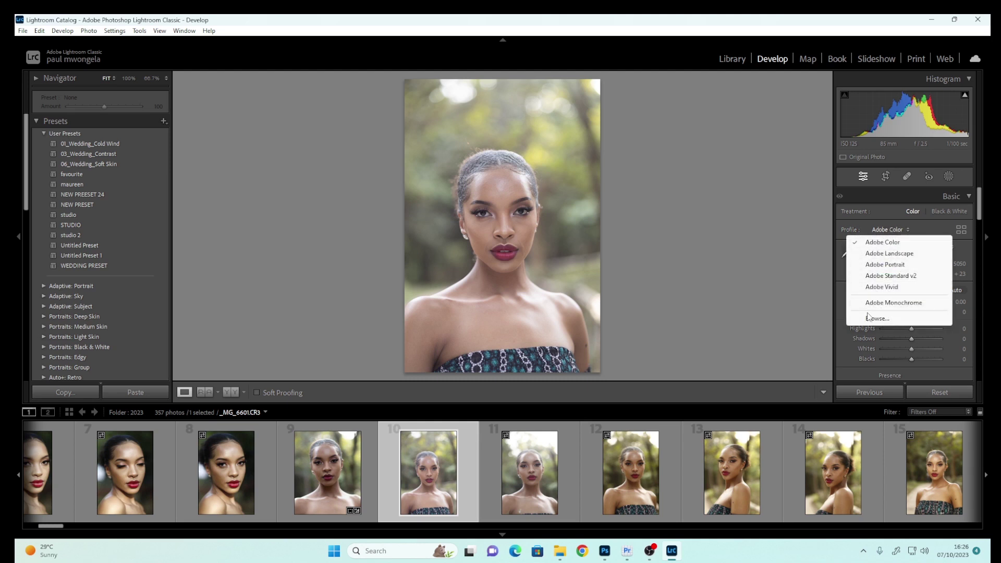
left_click(885, 317)
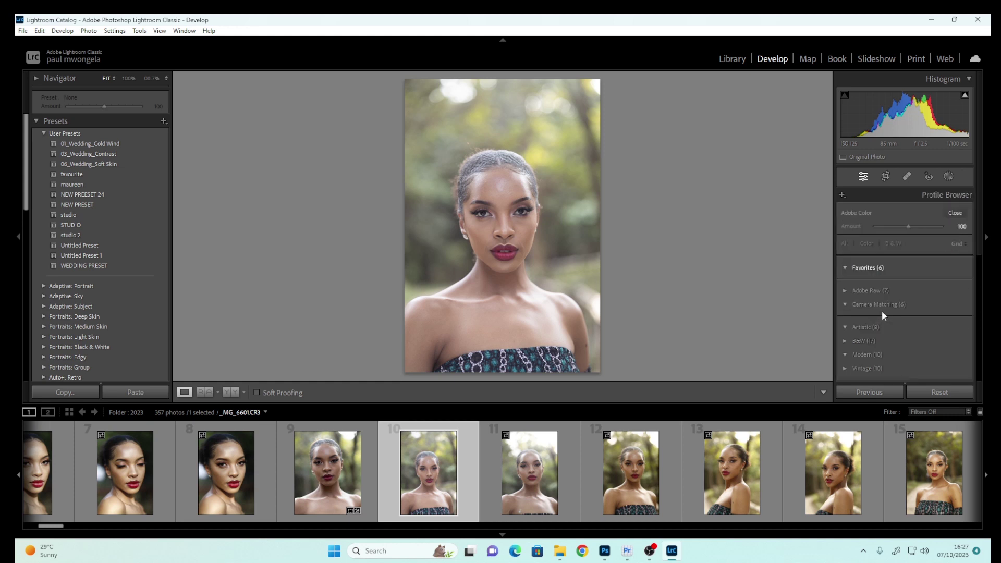
left_click_drag(979, 255, 976, 286)
left_click(870, 316)
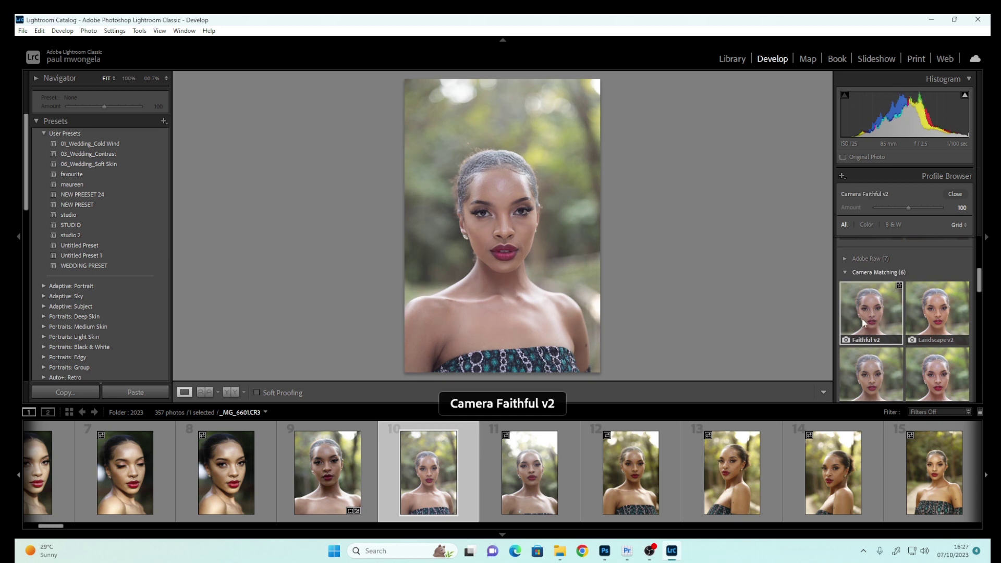
left_click(920, 316)
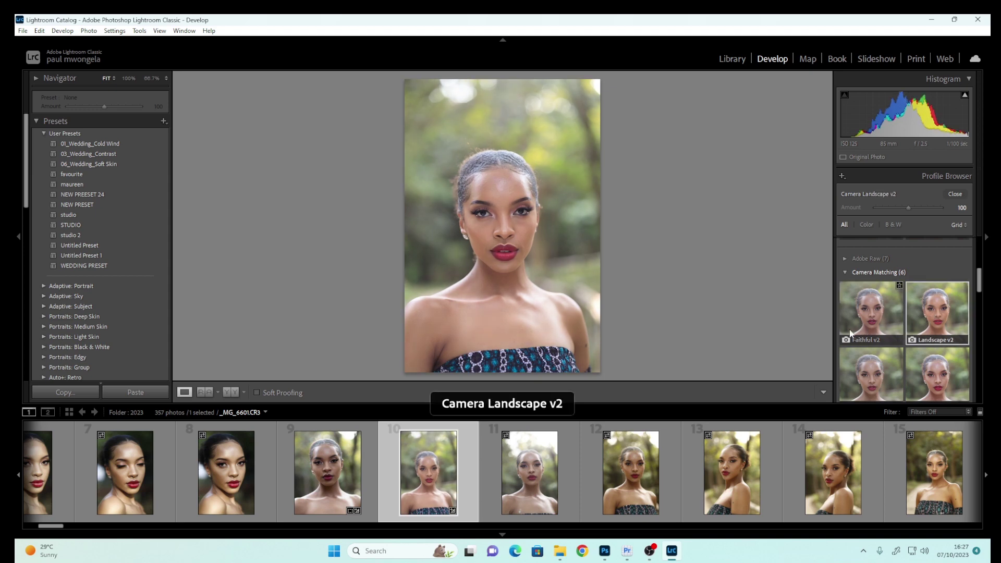
Compare Camera Landscape v2 to the original, zoomed in on the eyes and in Before/After.
left_click(504, 214)
left_click(492, 260)
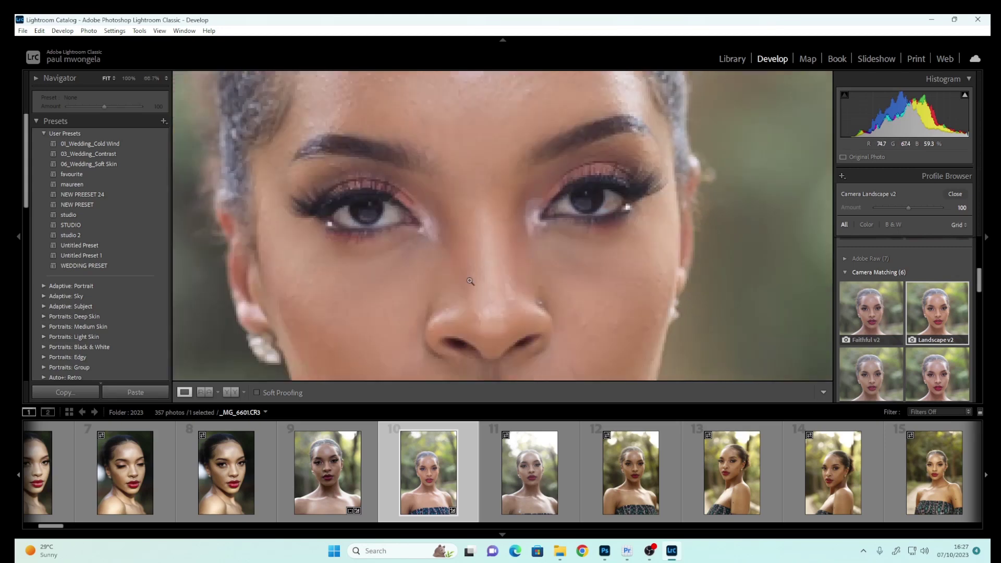
left_click(231, 392)
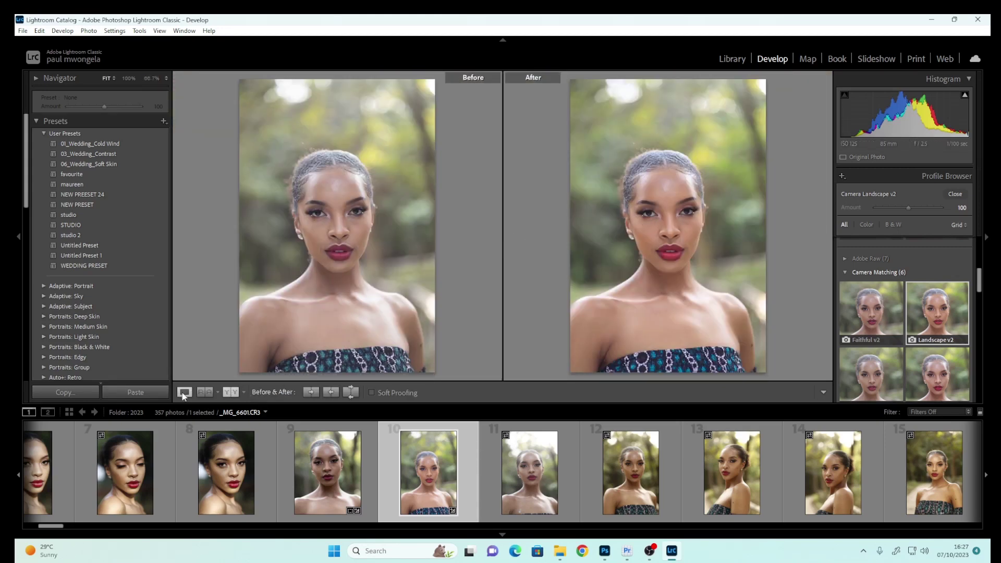
left_click(184, 392)
left_click(500, 220)
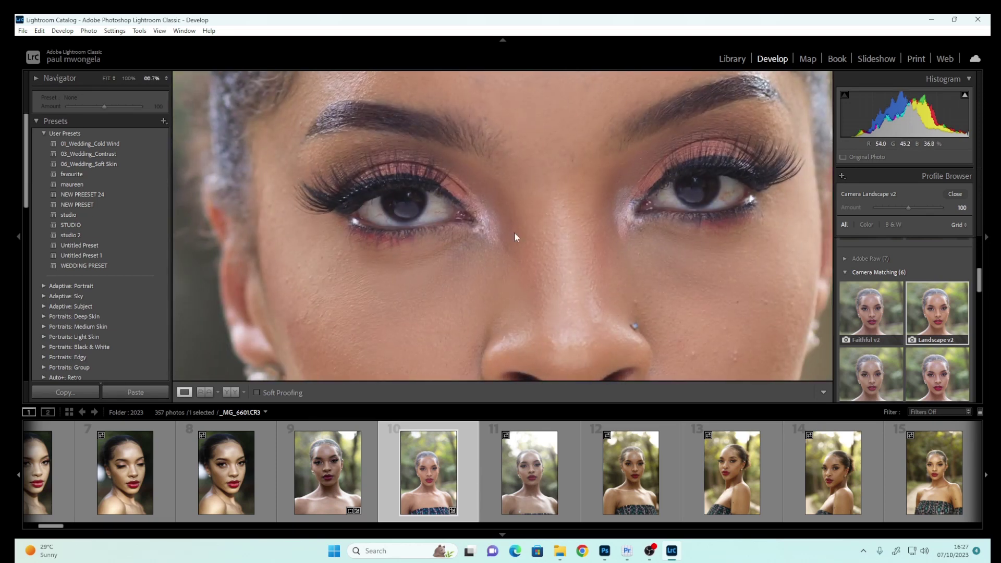
left_click(514, 237)
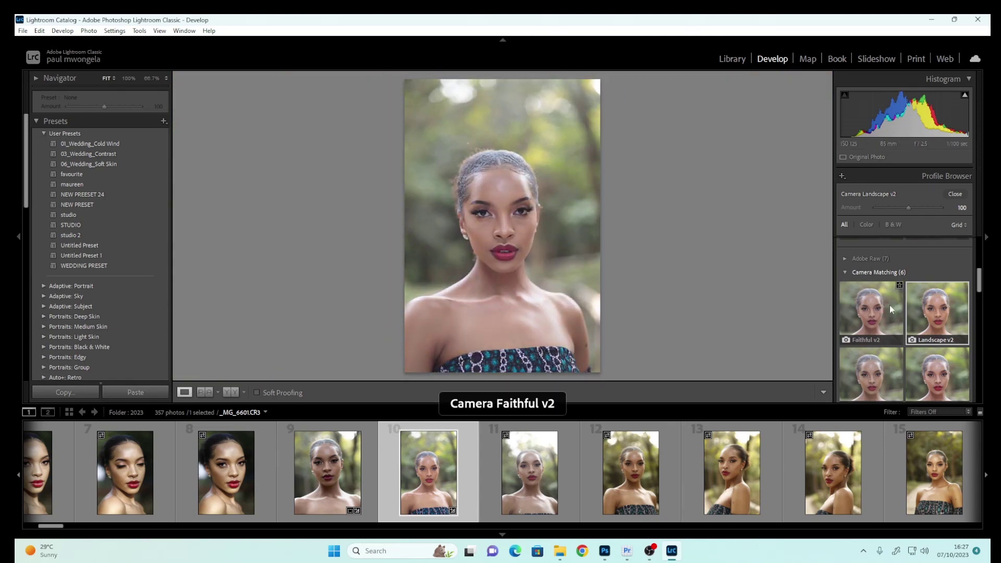
left_click(233, 391)
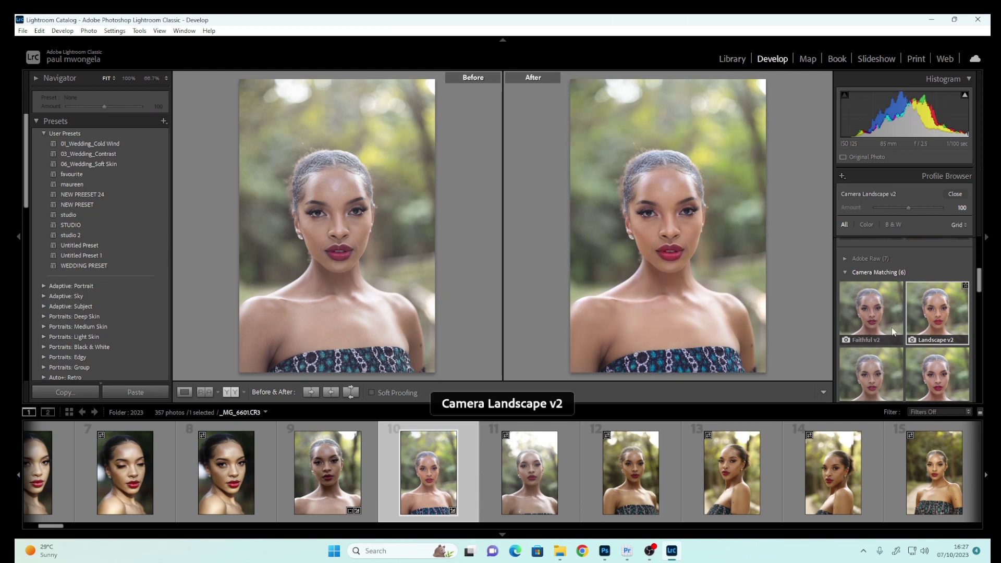
left_click(185, 392)
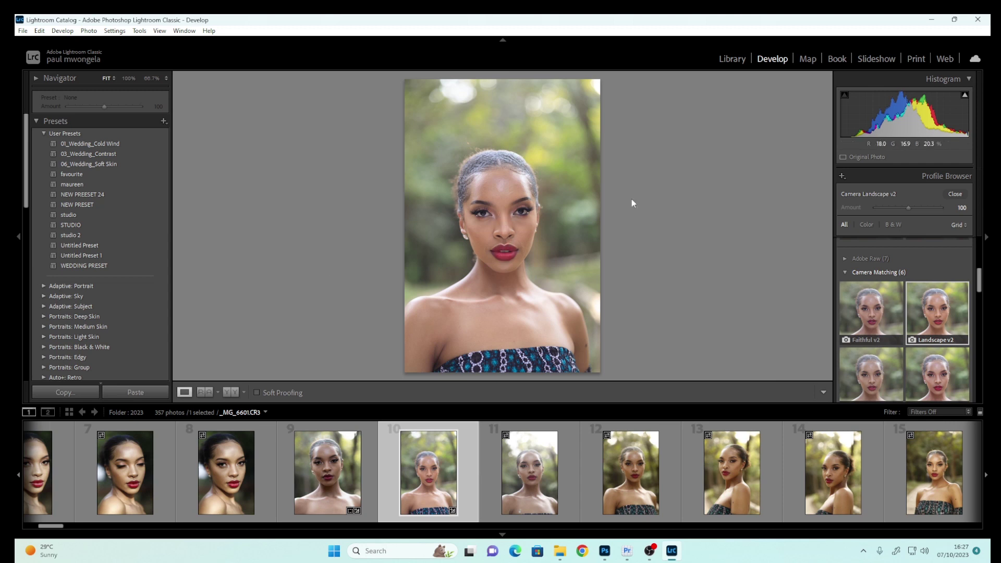
scroll(983, 266, "up", 1)
scroll(983, 267, "up", 2)
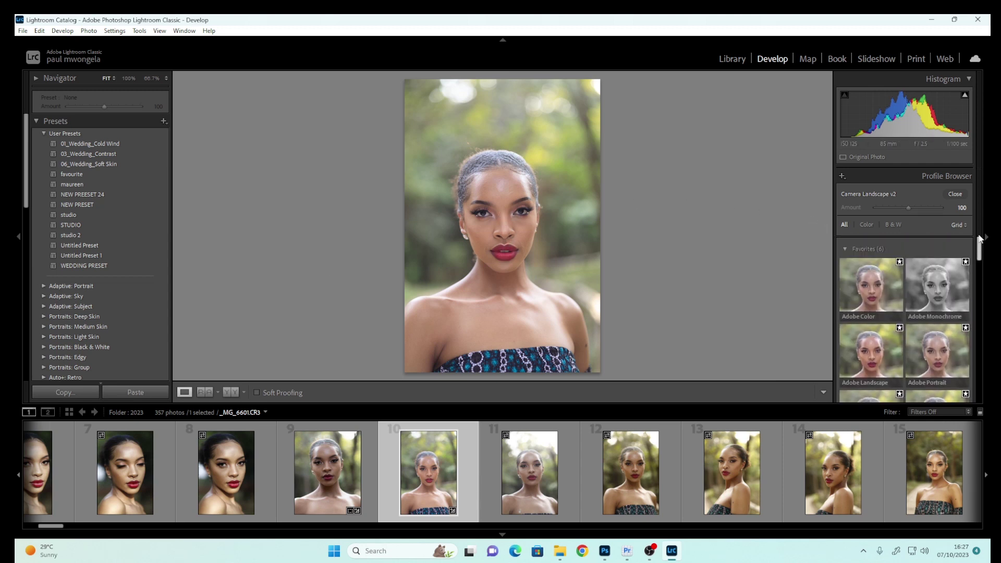
Close the profile browser and set Temp 5421, Contrast +21, Highlights -61, Whites -32, Blacks -25.
left_click(955, 194)
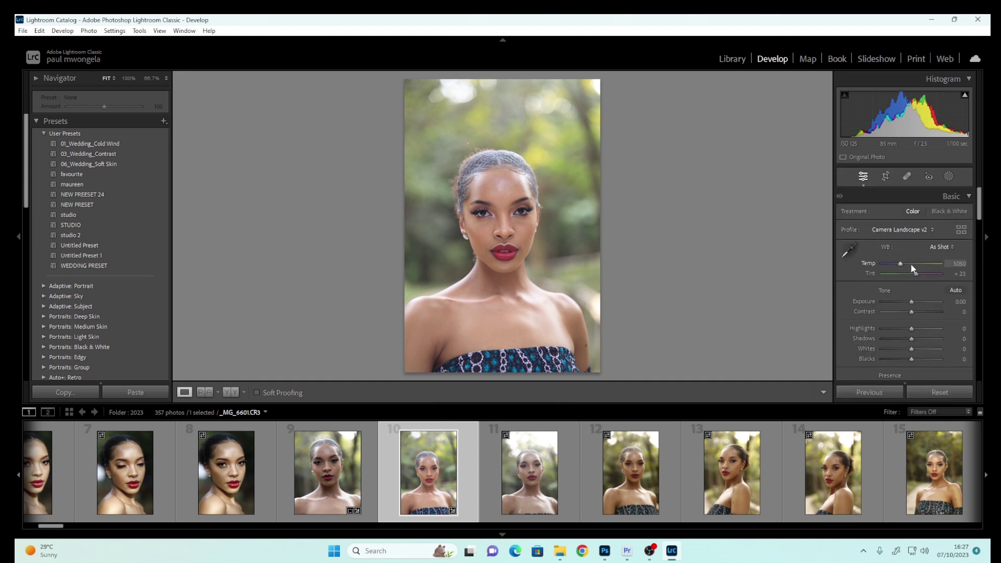
left_click_drag(900, 263, 901, 264)
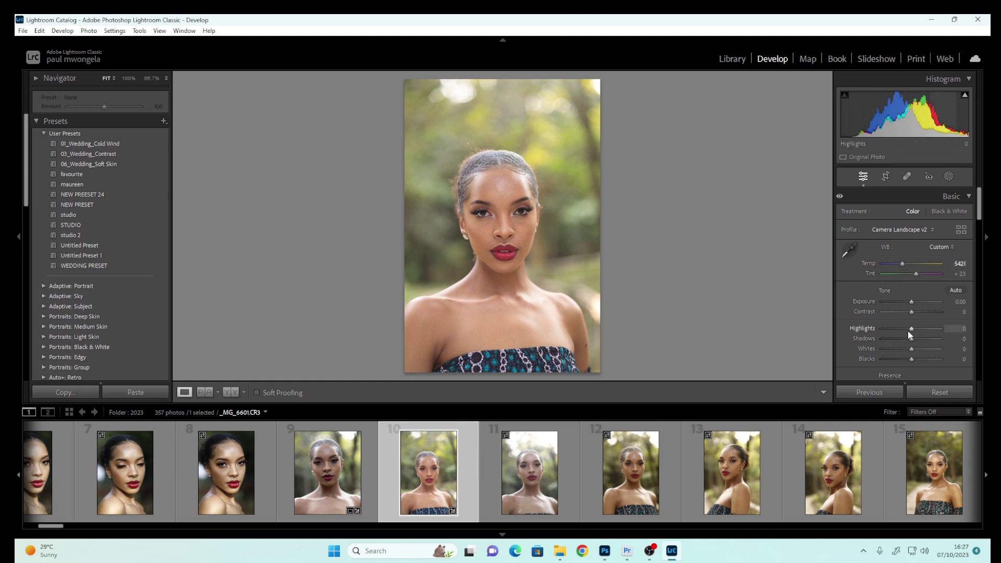
left_click_drag(908, 311, 915, 311)
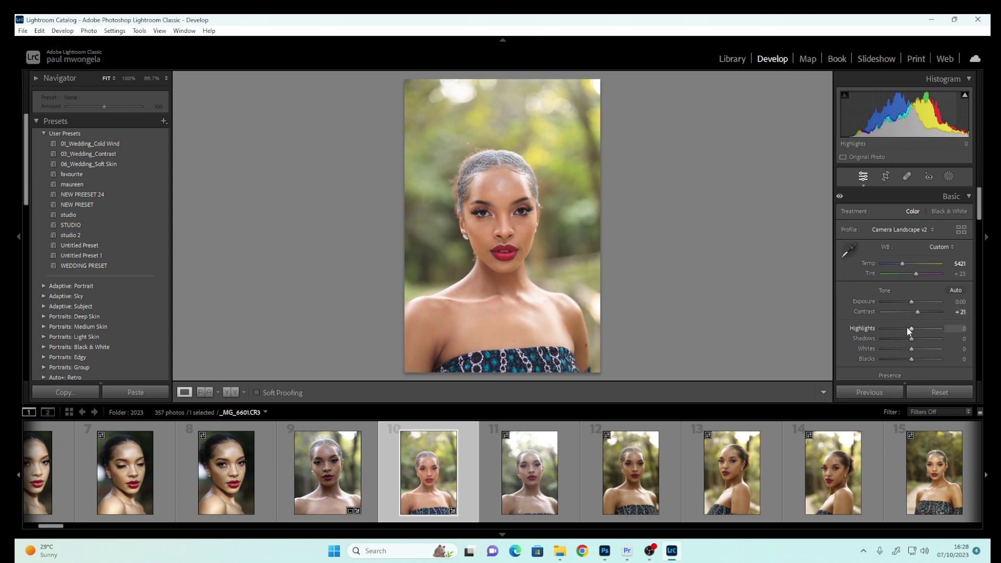
left_click_drag(907, 330, 902, 363)
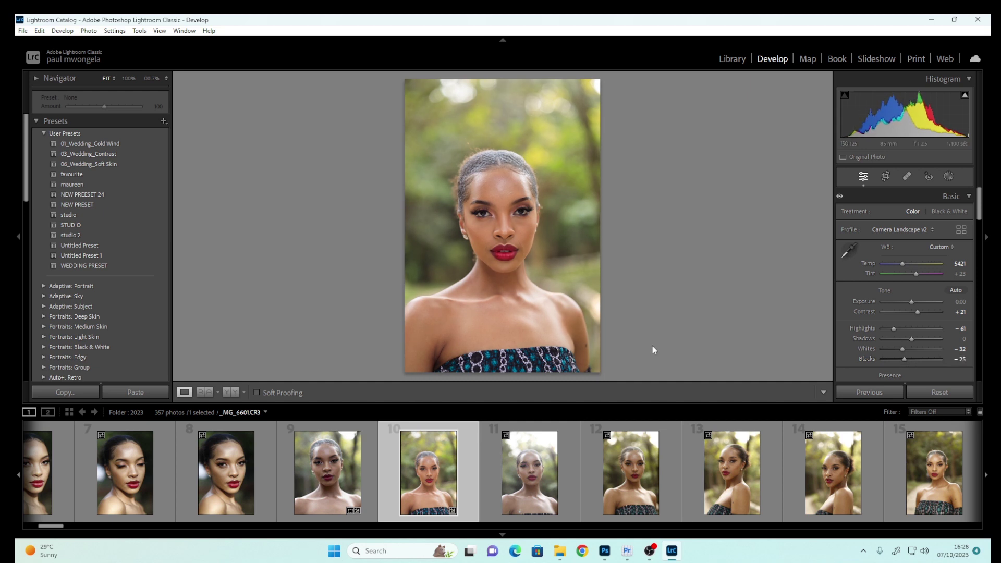
scroll(955, 258, "down", 5)
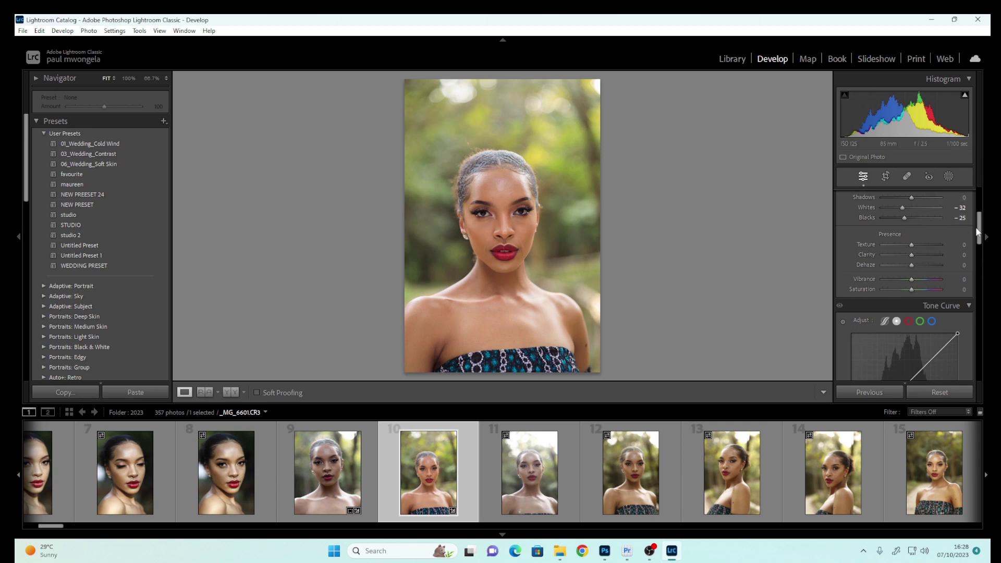
Pull down the blue channel's brightest tones in the tone curve.
left_click_drag(980, 232, 965, 246)
left_click(932, 242)
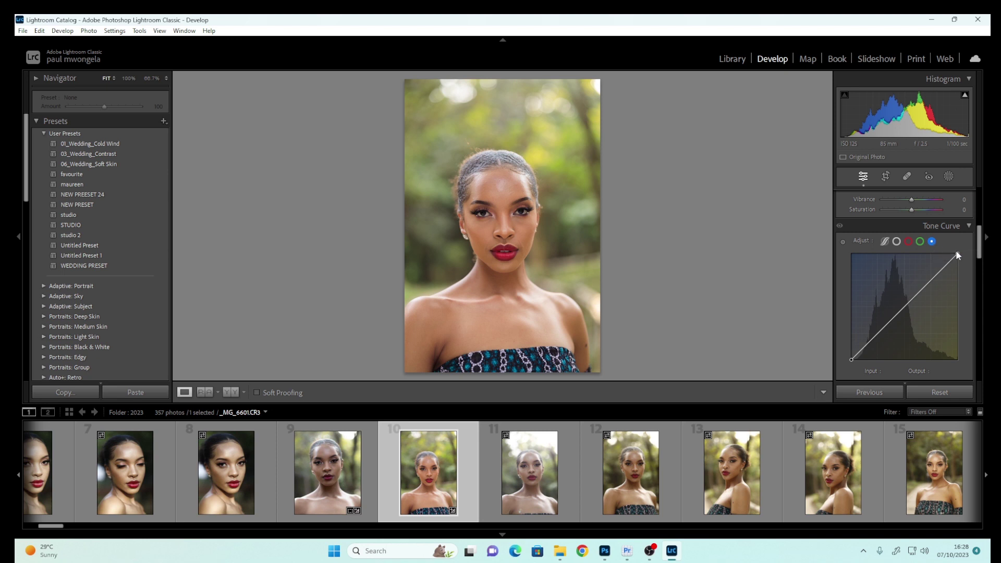
left_click_drag(957, 254, 955, 254)
Lower Saturation to -14 and compare the full portrait before and after side by side.
left_click(229, 393)
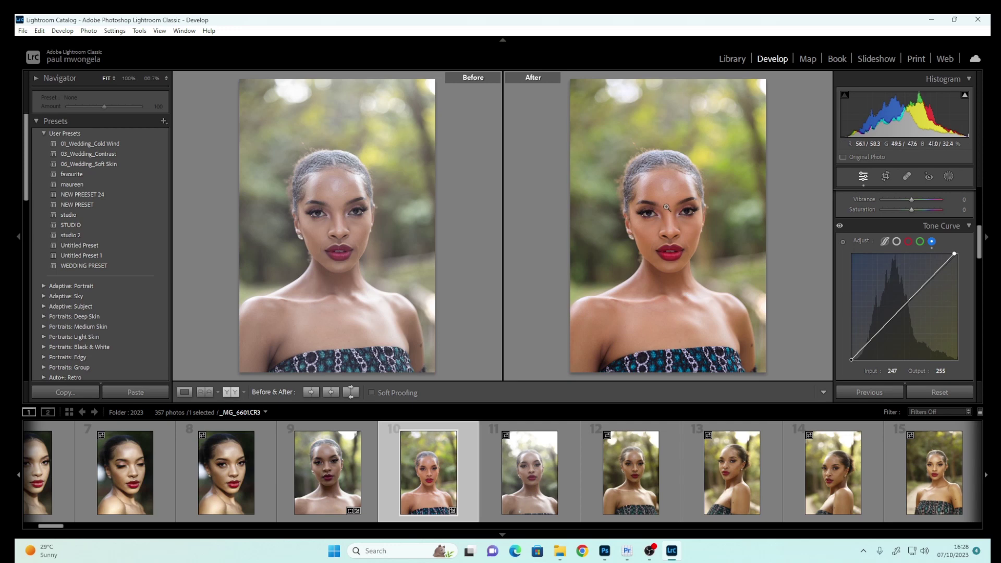
left_click(661, 228)
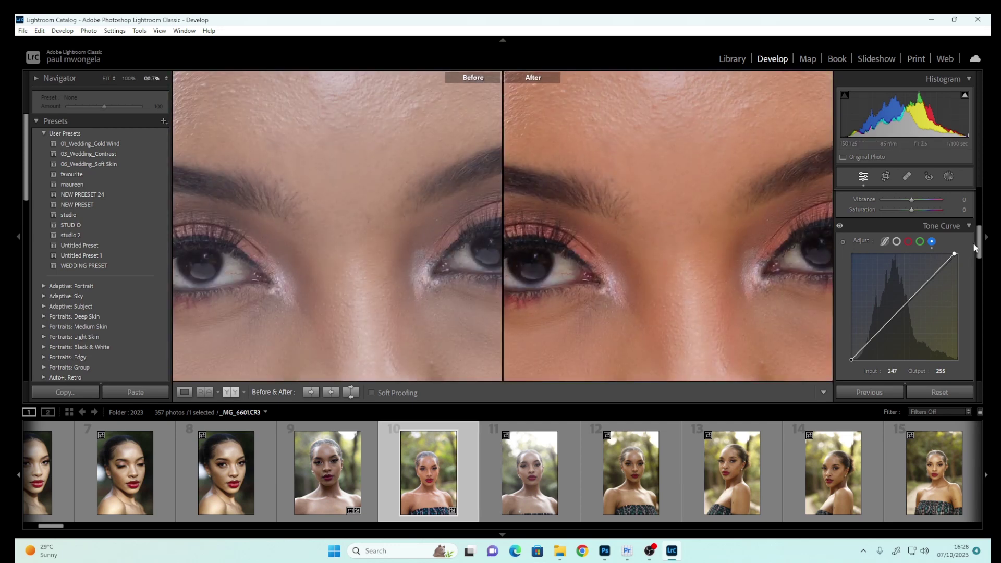
left_click_drag(979, 248, 978, 234)
left_click_drag(911, 240, 907, 240)
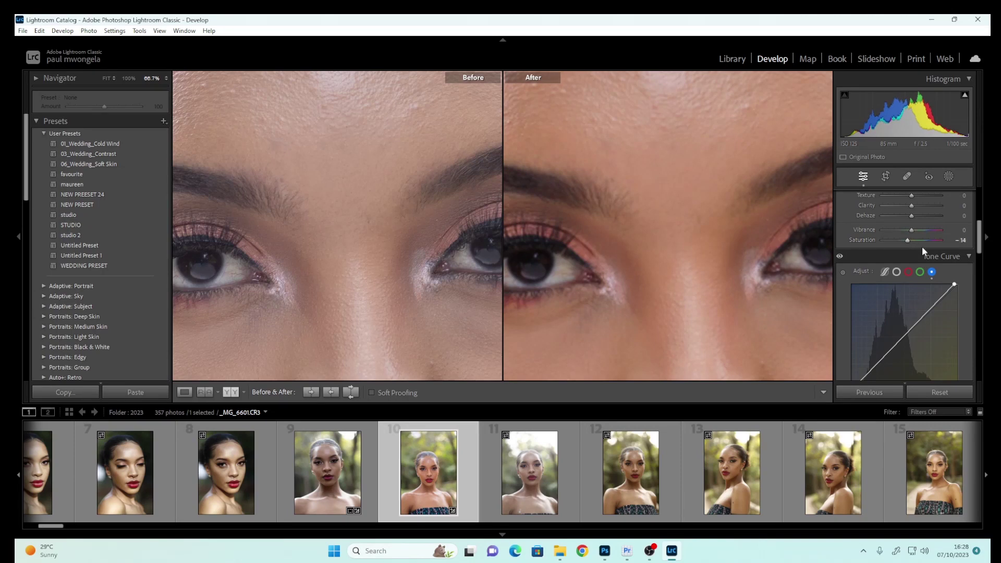
left_click(712, 309)
left_click(712, 309)
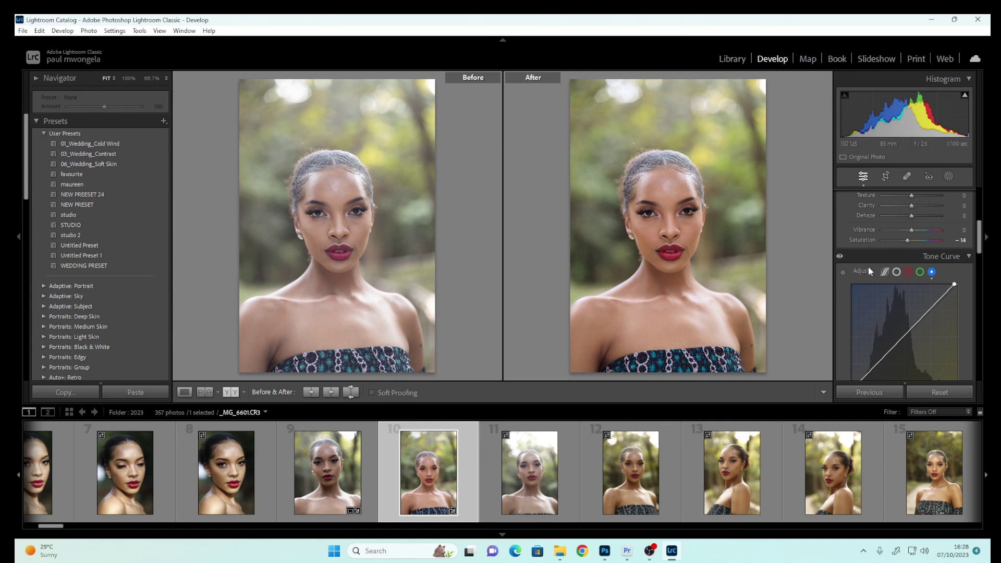
left_click(983, 246)
left_click(985, 246)
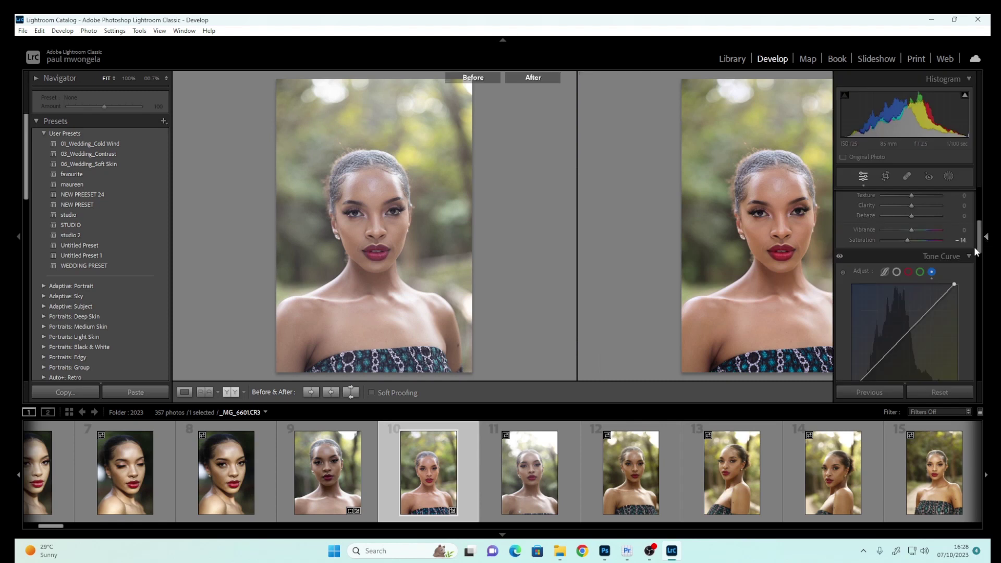
Set Green hue and Green saturation to -30, slightly adjusting Yellow saturation.
scroll(964, 280, "down", 3)
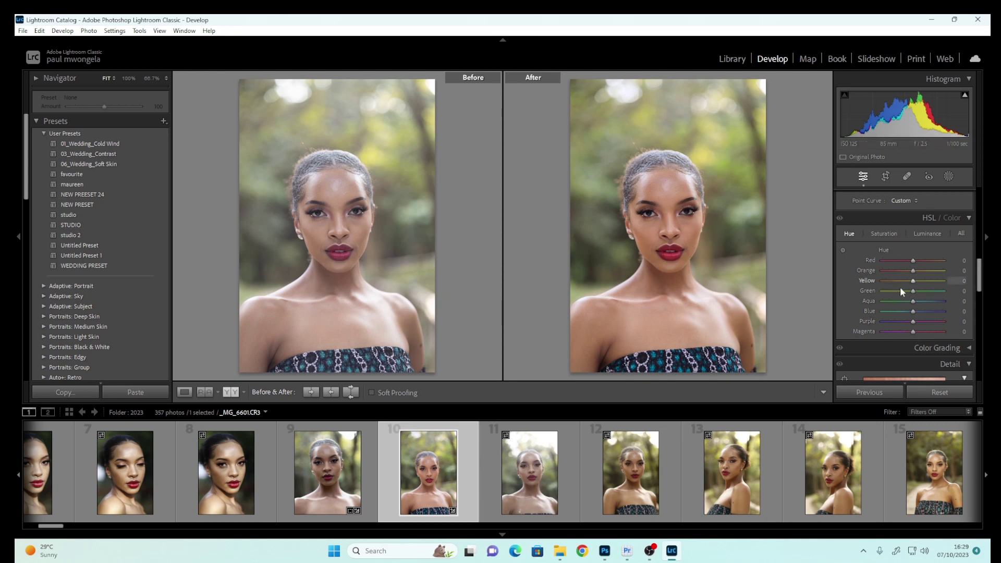
left_click_drag(913, 291, 903, 289)
left_click(886, 232)
left_click_drag(912, 291, 900, 291)
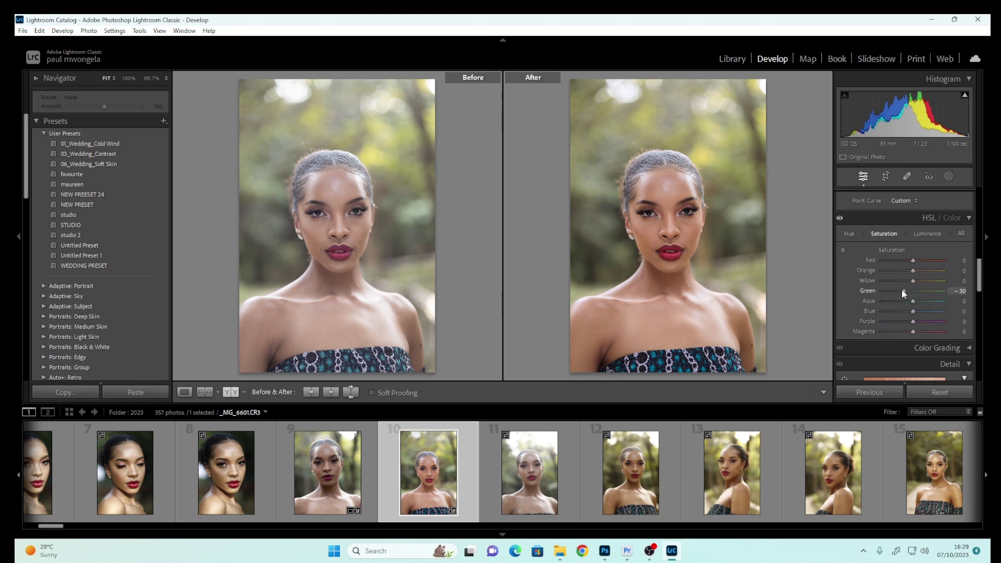
mouse_move(913, 281)
left_mouse_down()
mouse_move(903, 280)
mouse_move(928, 279)
left_mouse_up()
Raise Yellow luminance to +20 and shift Yellow hue to -25.
left_click(926, 236)
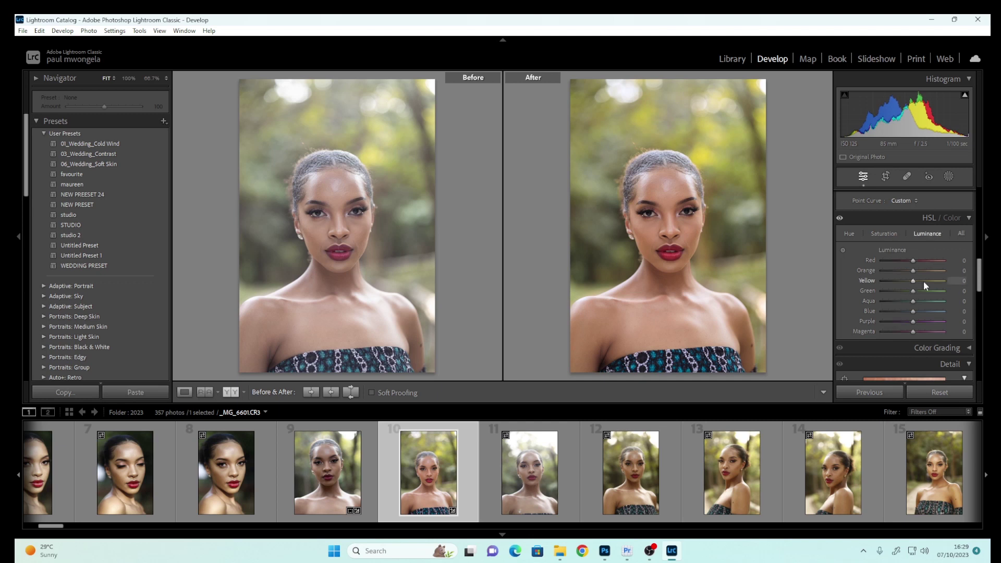
left_click_drag(914, 283, 918, 282)
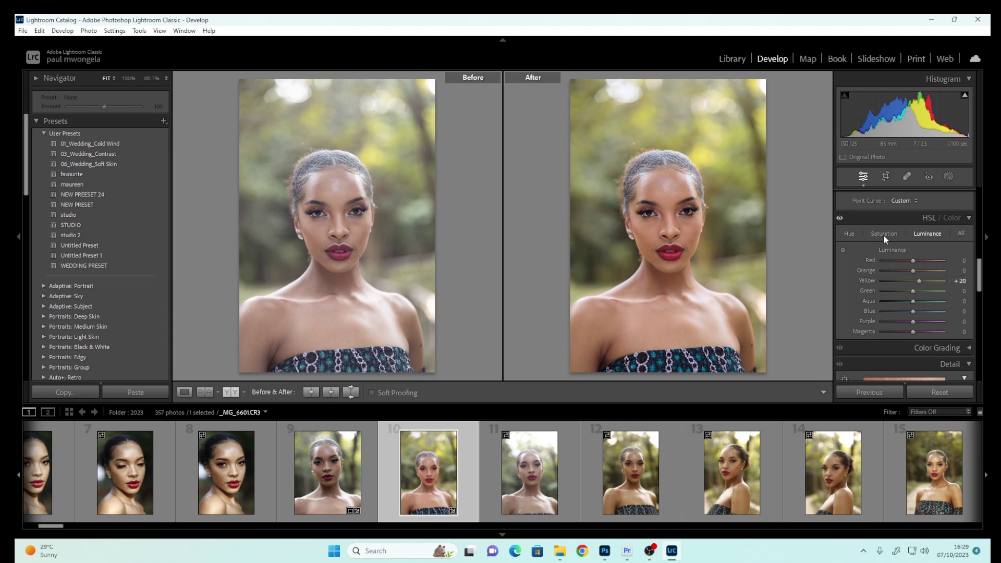
left_click(883, 235)
left_click(848, 233)
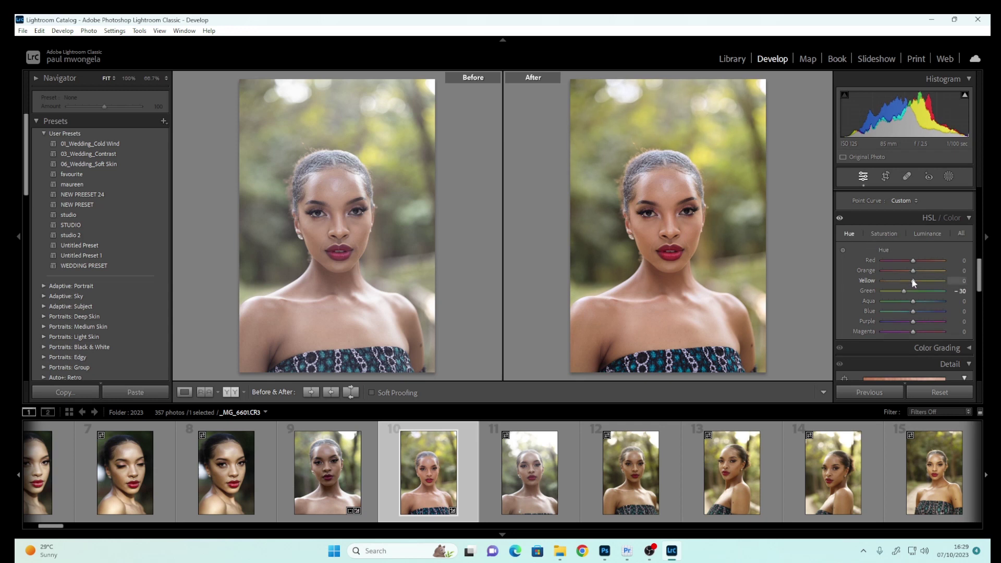
left_click_drag(913, 282, 911, 280)
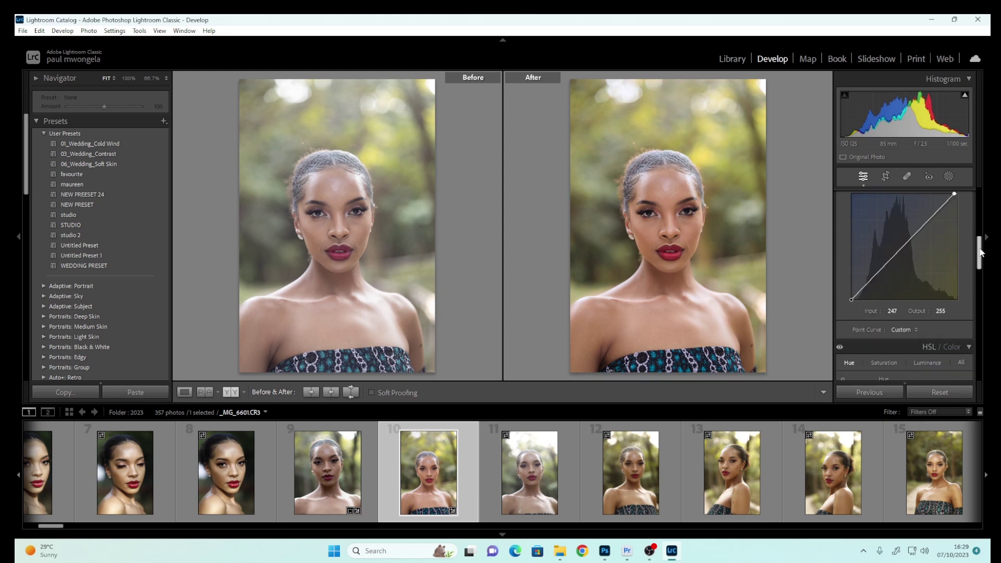
left_click_drag(981, 253, 980, 202)
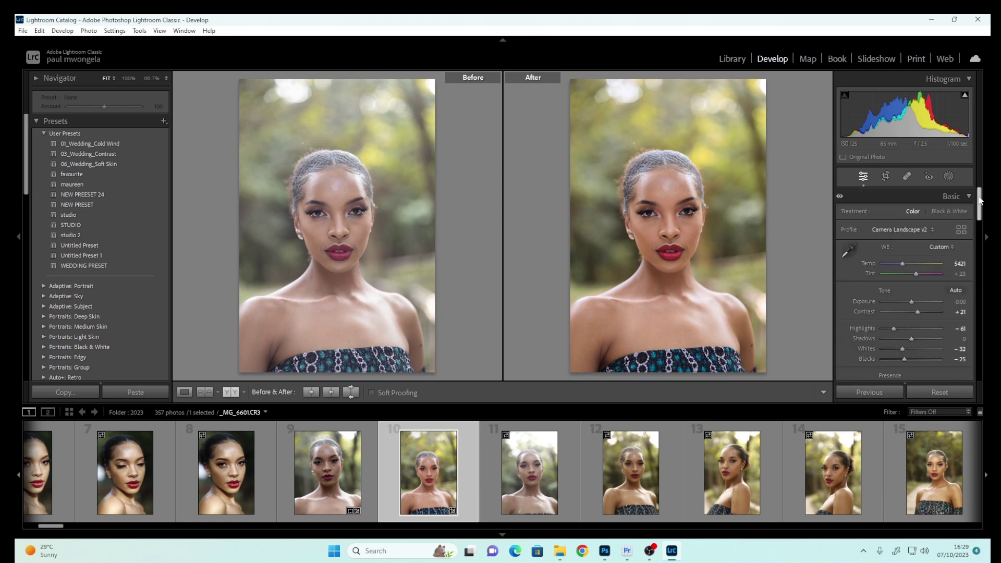
Raise Contrast to +37 and Clarity to +11, then inspect the skin at 66.7% zoom.
left_click(920, 311)
left_click_drag(920, 309, 914, 327)
scroll(918, 318, "down", 3)
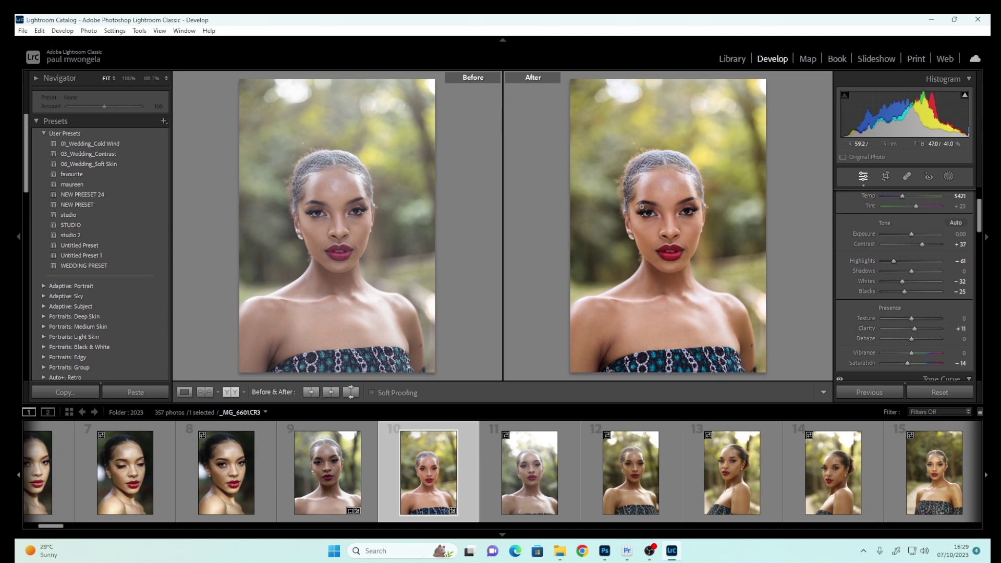
left_click(670, 208)
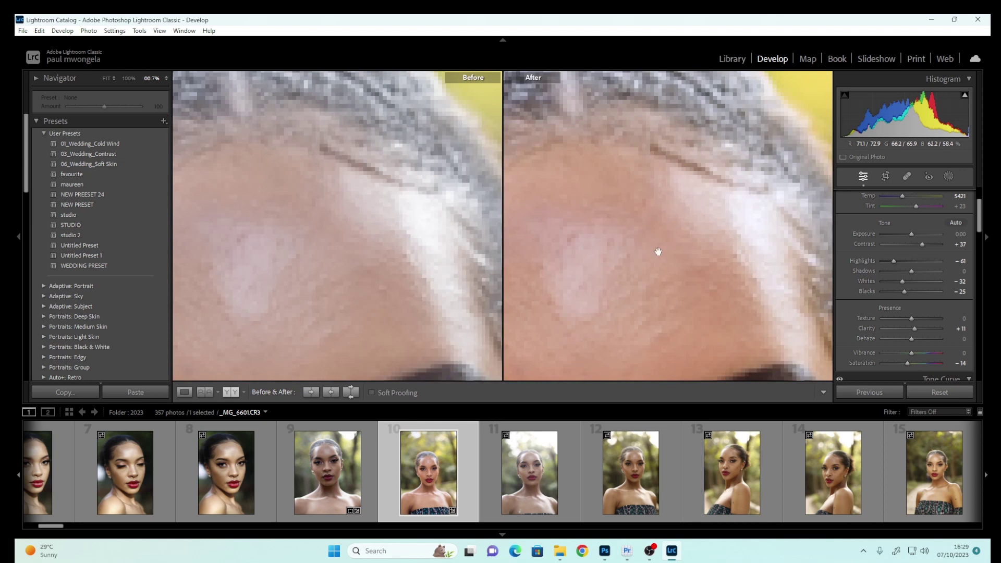
left_click(658, 240)
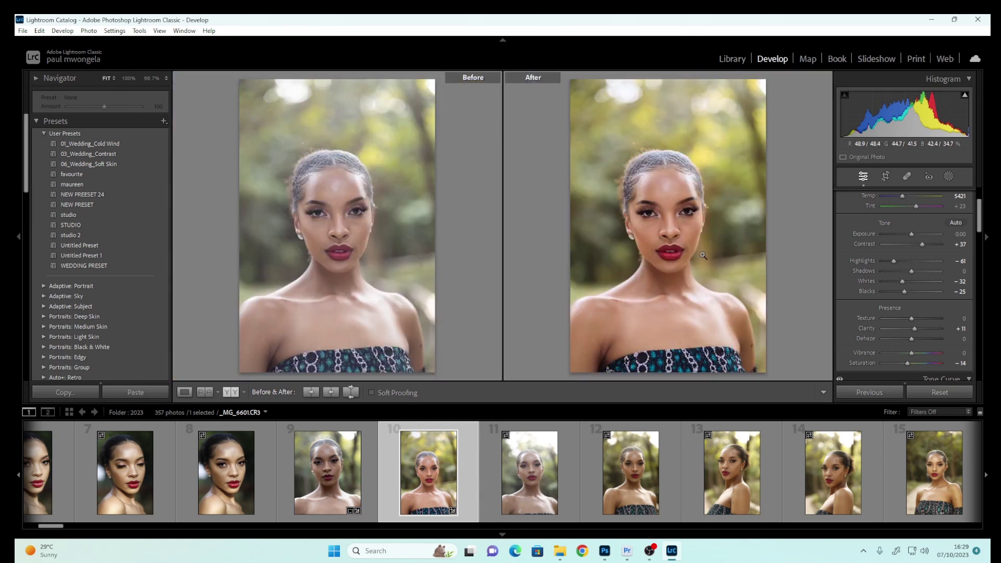
Set sharpening Amount to 41 and add a little manual Luminance noise reduction.
left_click_drag(979, 225, 967, 322)
left_click_drag(897, 283, 899, 282)
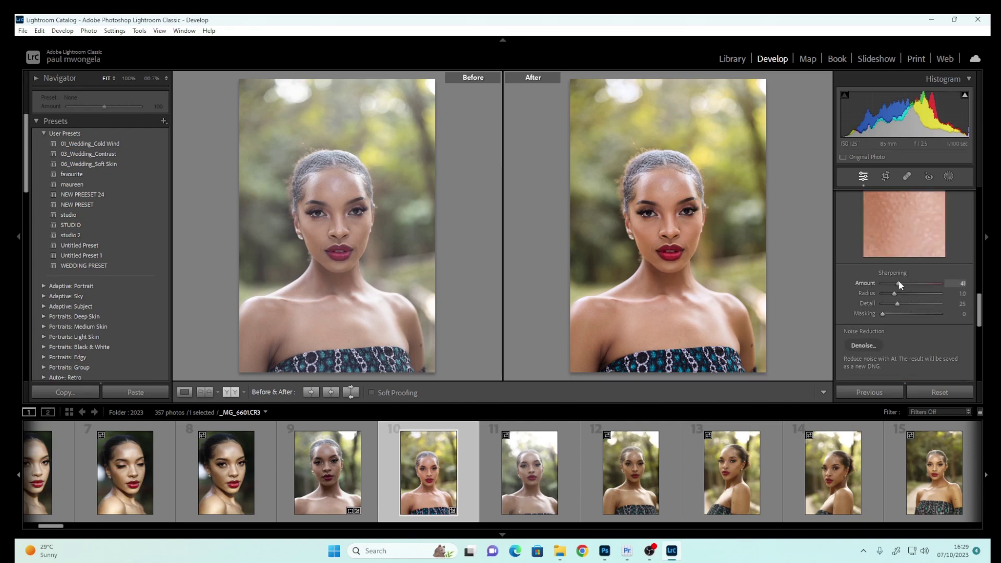
scroll(910, 297, "down", 3)
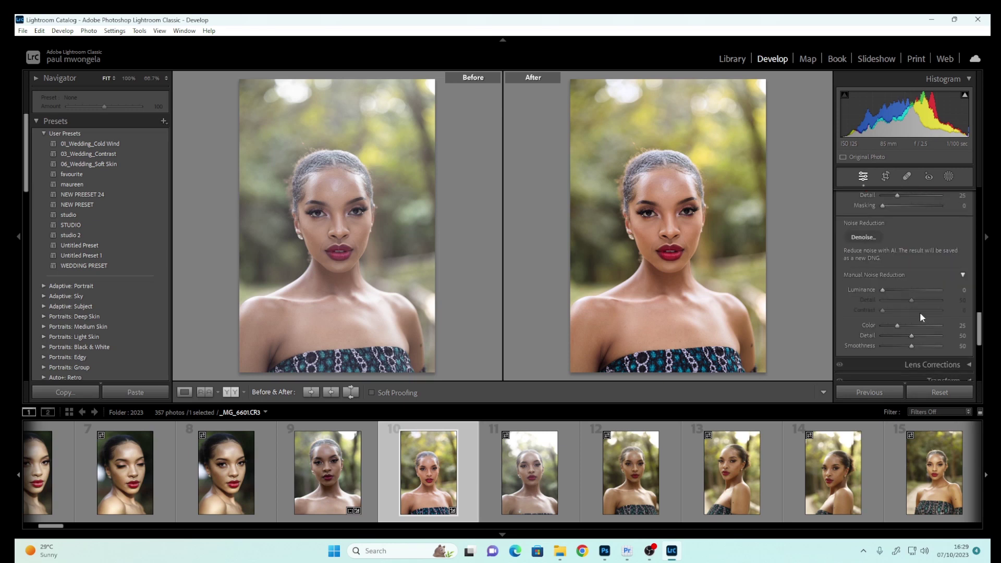
left_click_drag(882, 290, 895, 292)
left_click(672, 216)
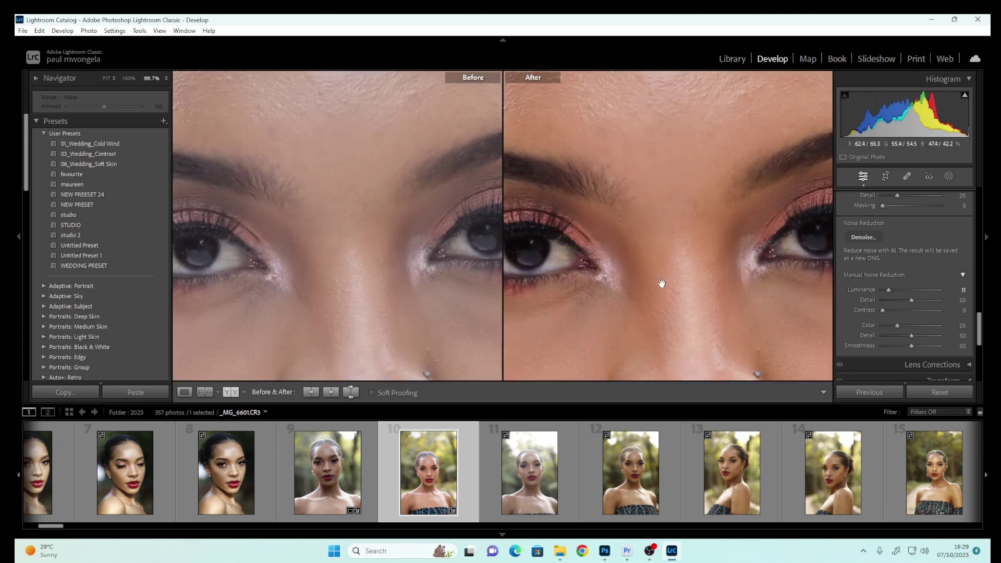
left_click_drag(661, 283, 671, 264)
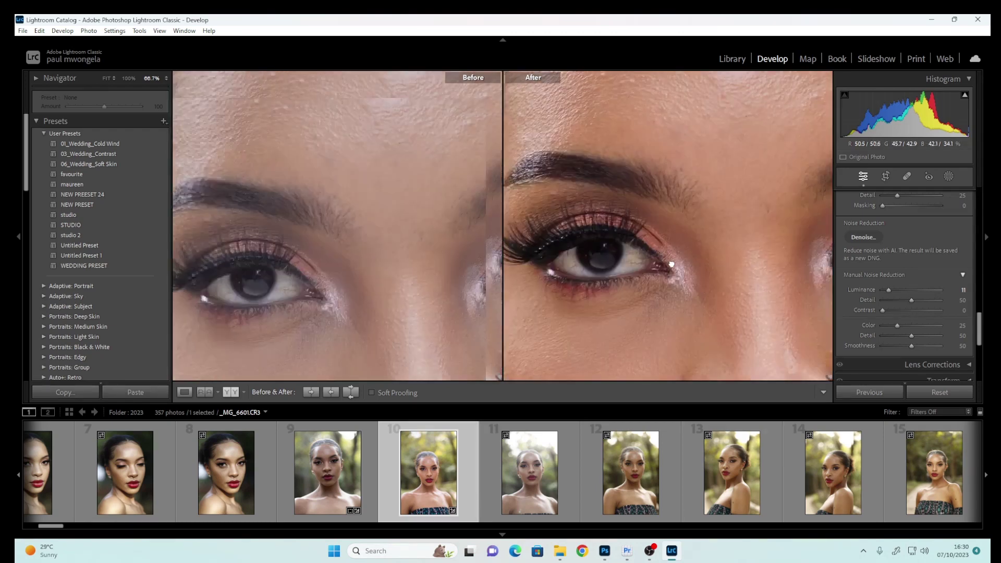
left_click(671, 265)
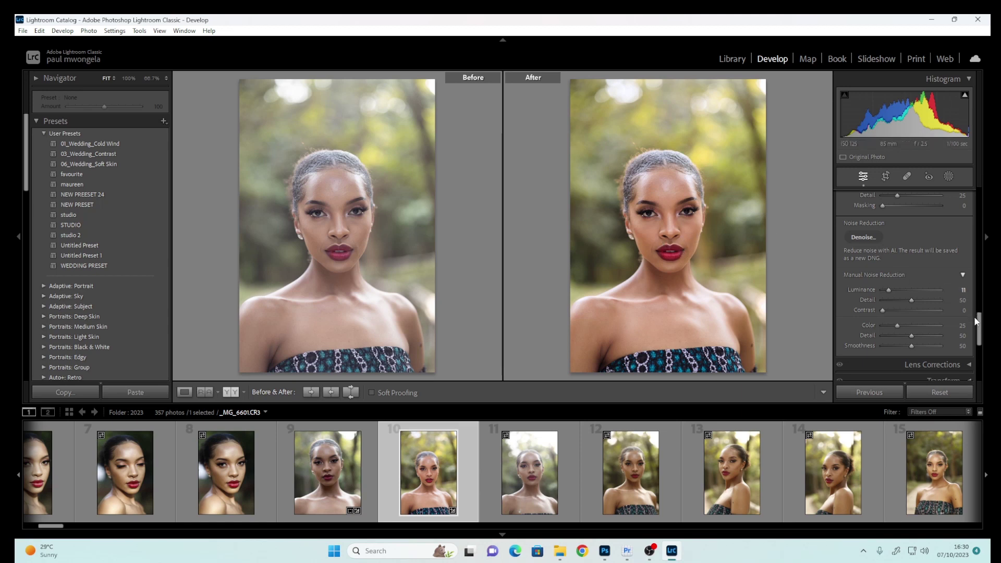
scroll(986, 307, "up", 3)
left_click_drag(986, 307, 982, 225)
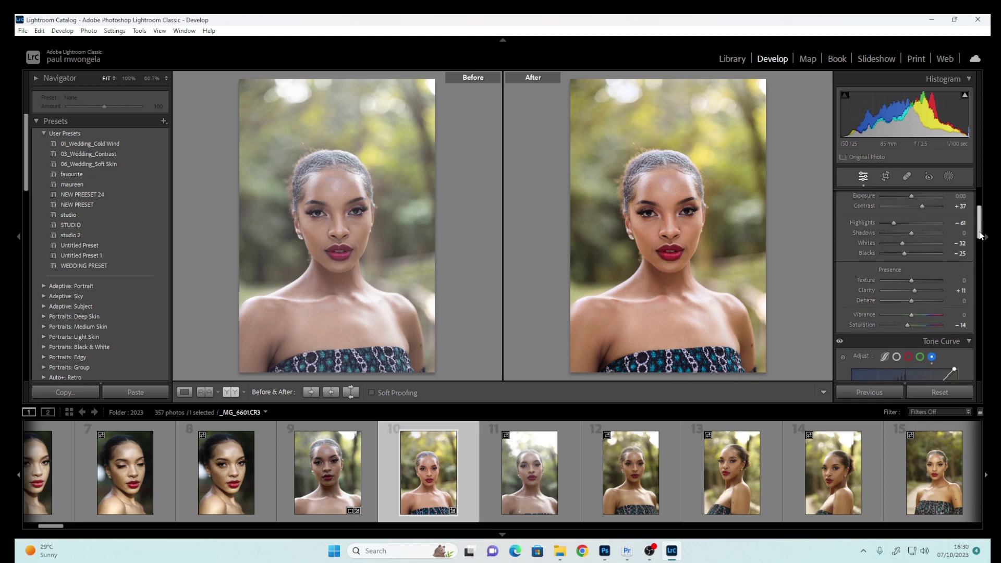